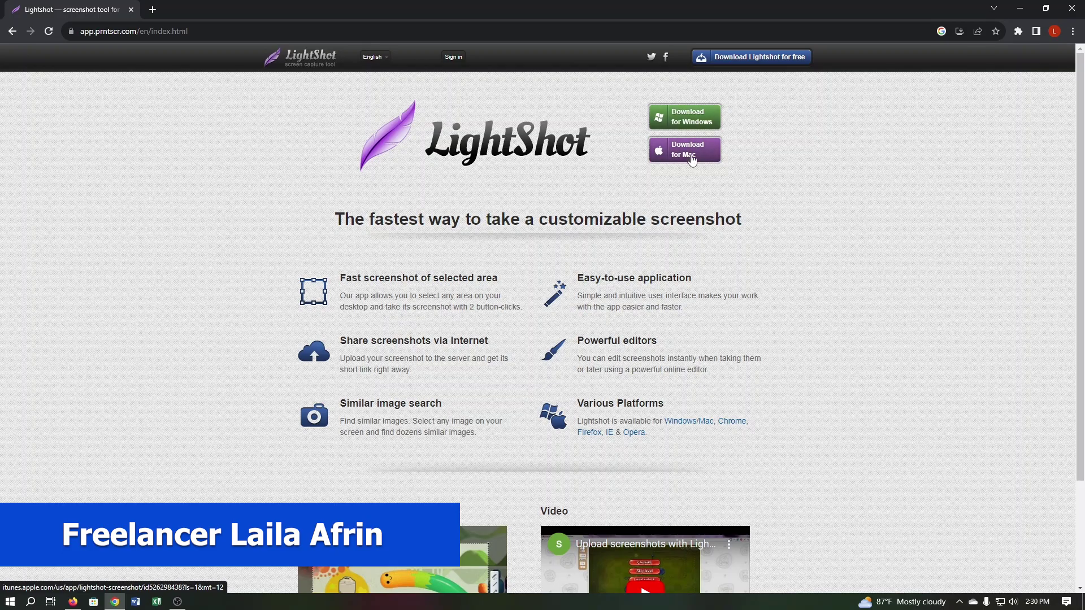
Download the Windows version of Lightshot and run setup-lightshot.exe from the Downloads folder.
left_click(694, 117)
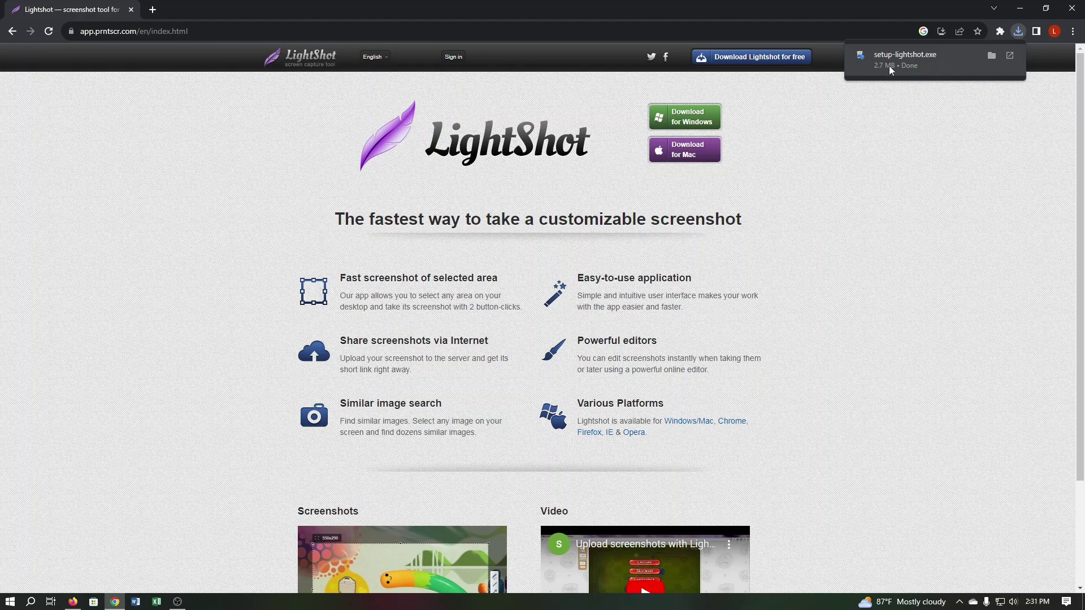
left_click(1023, 10)
double_click(30, 67)
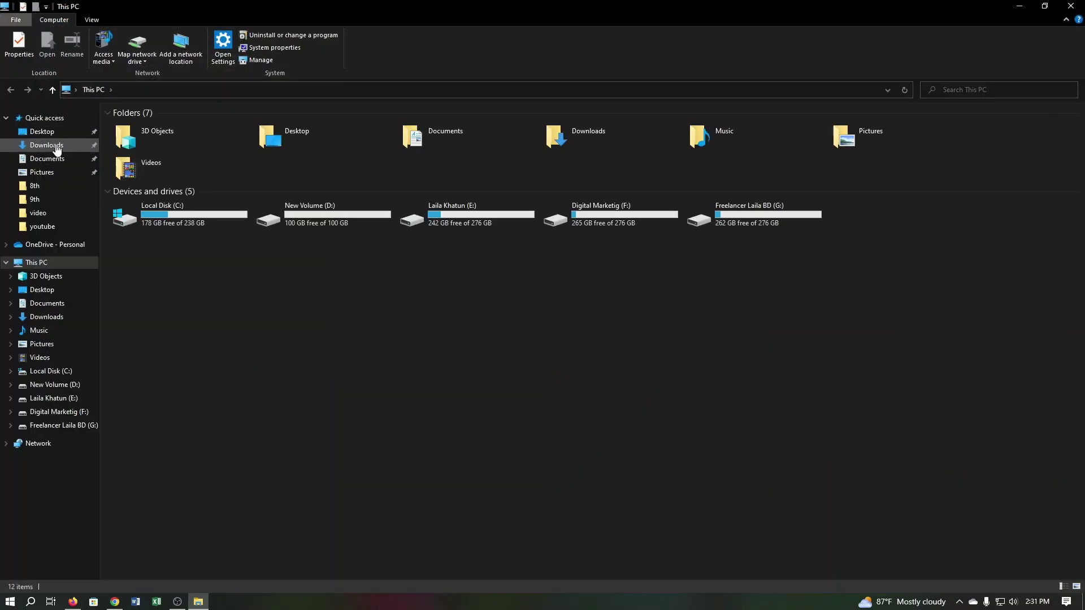
left_click(55, 146)
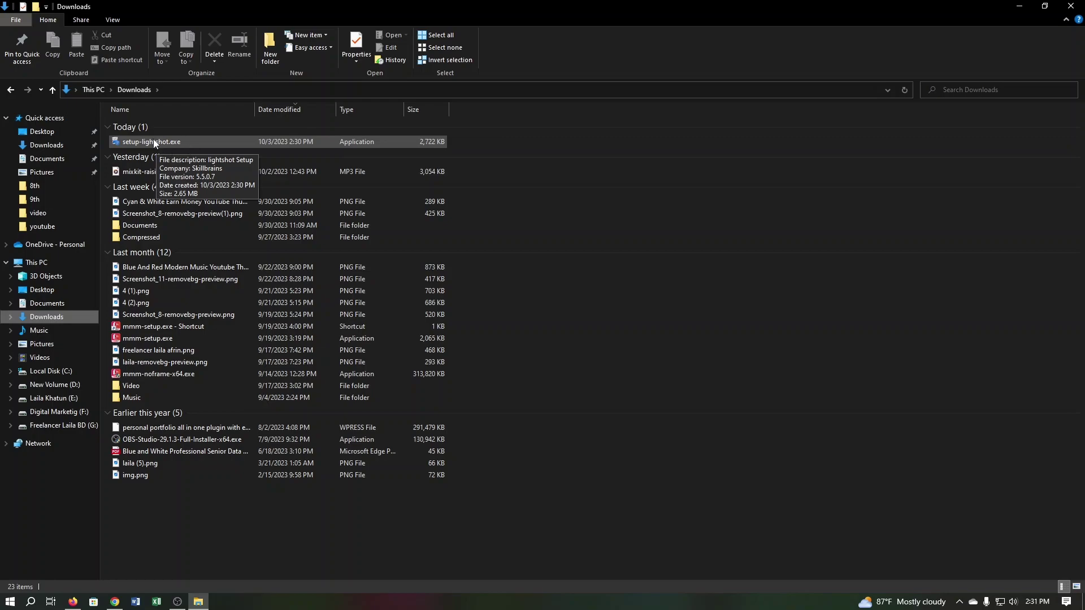
double_click(151, 140)
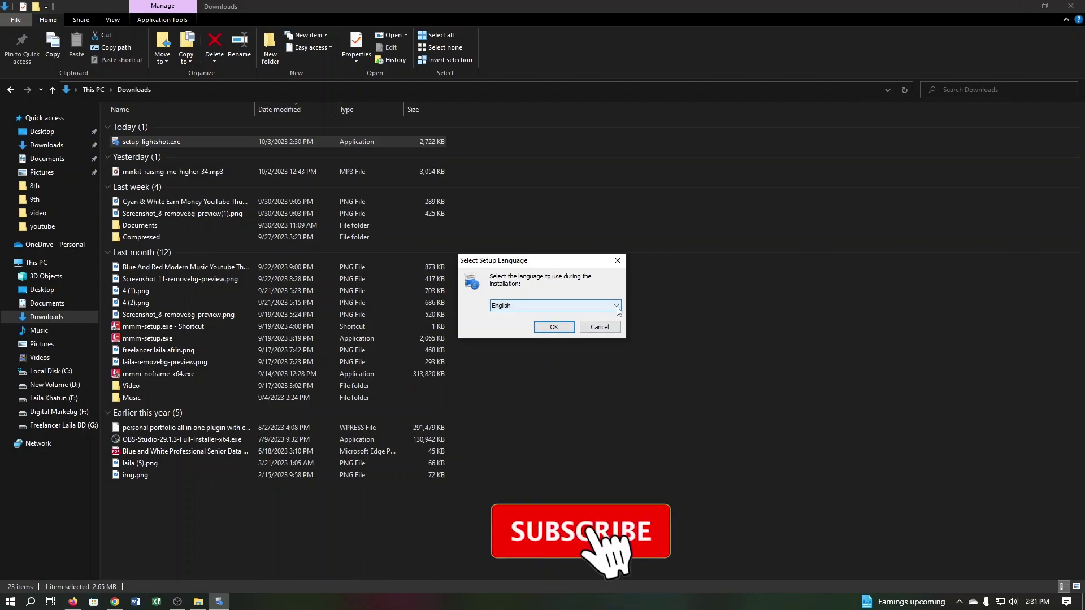
Install Lightshot with English as the setup language, accept the license agreement, and close the wizard and the Downloads folder.
left_click(568, 331)
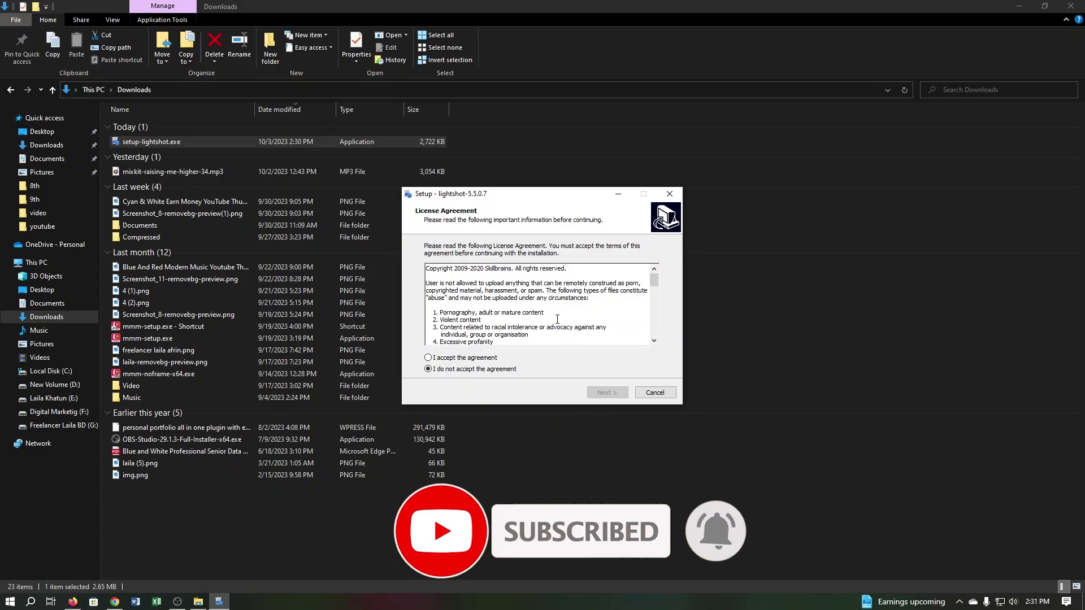
scroll(557, 319, "down", 5)
scroll(557, 320, "up", 5)
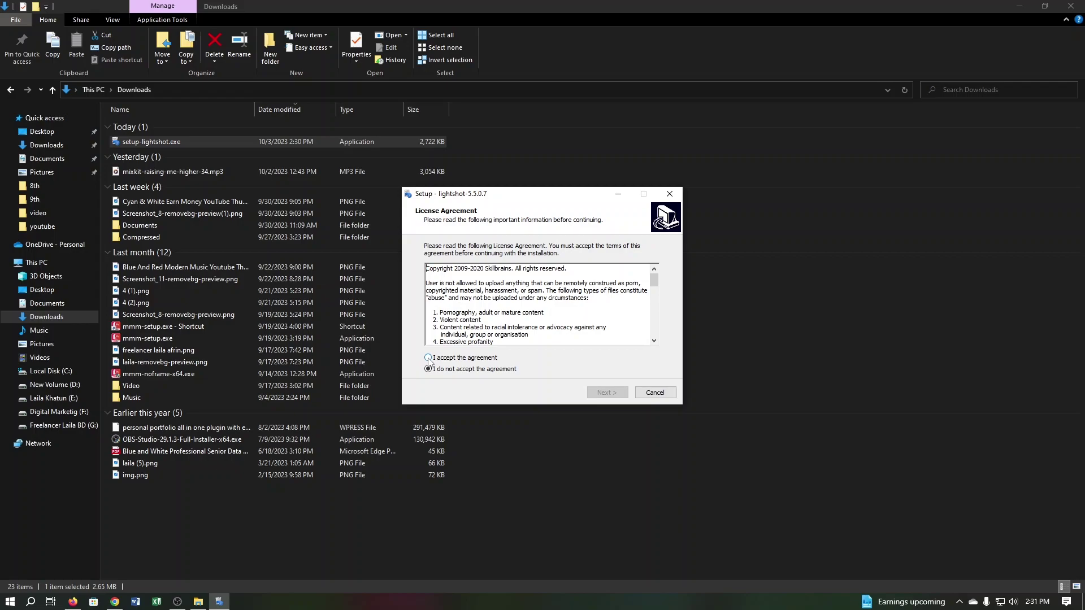
left_click(429, 359)
left_click(610, 395)
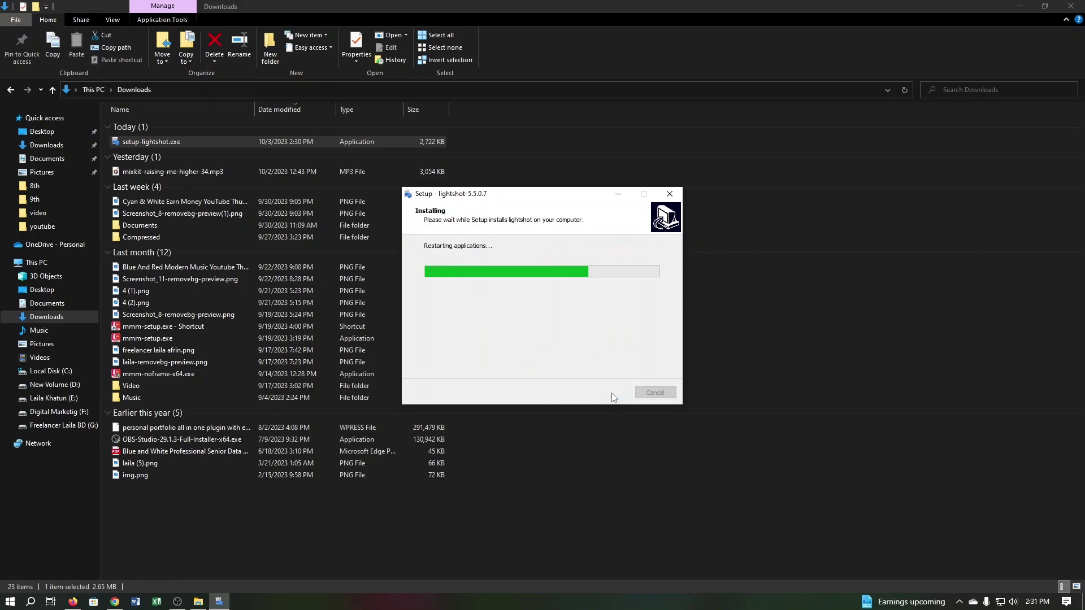
left_click(612, 392)
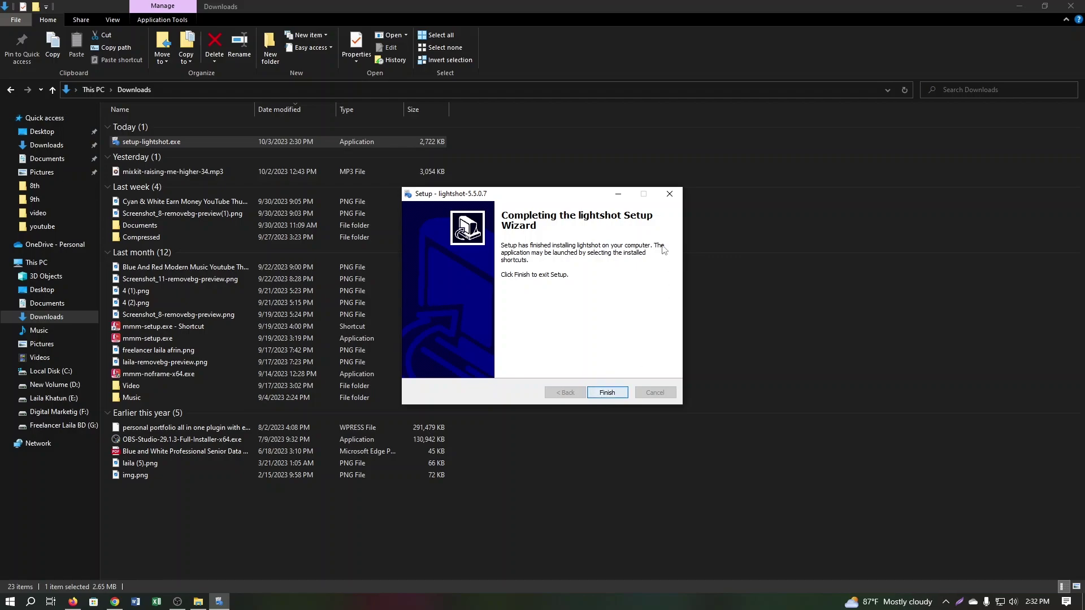
left_click(670, 194)
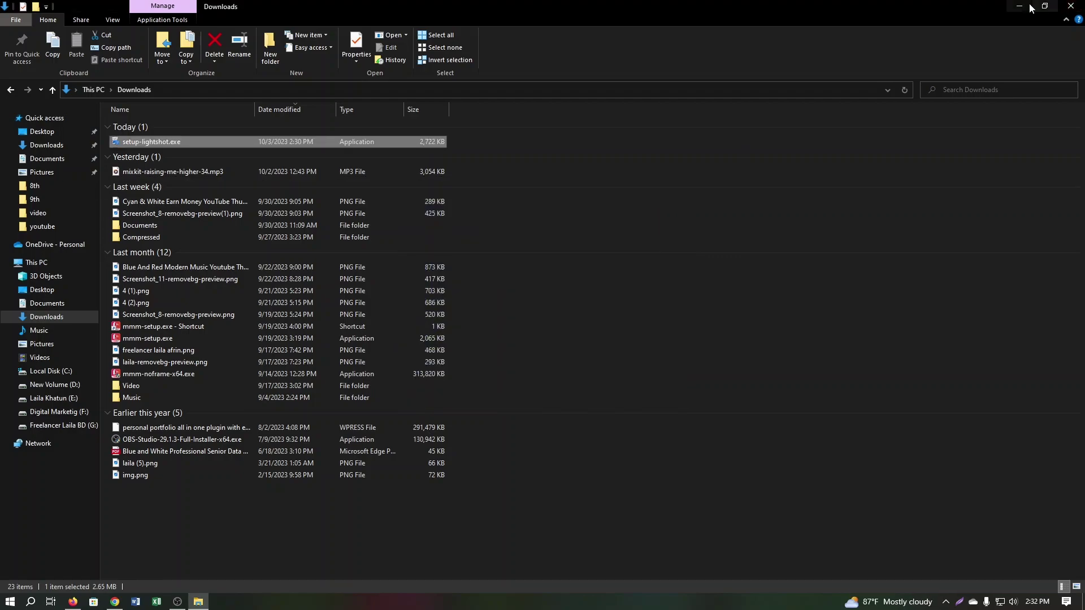
left_click(1071, 6)
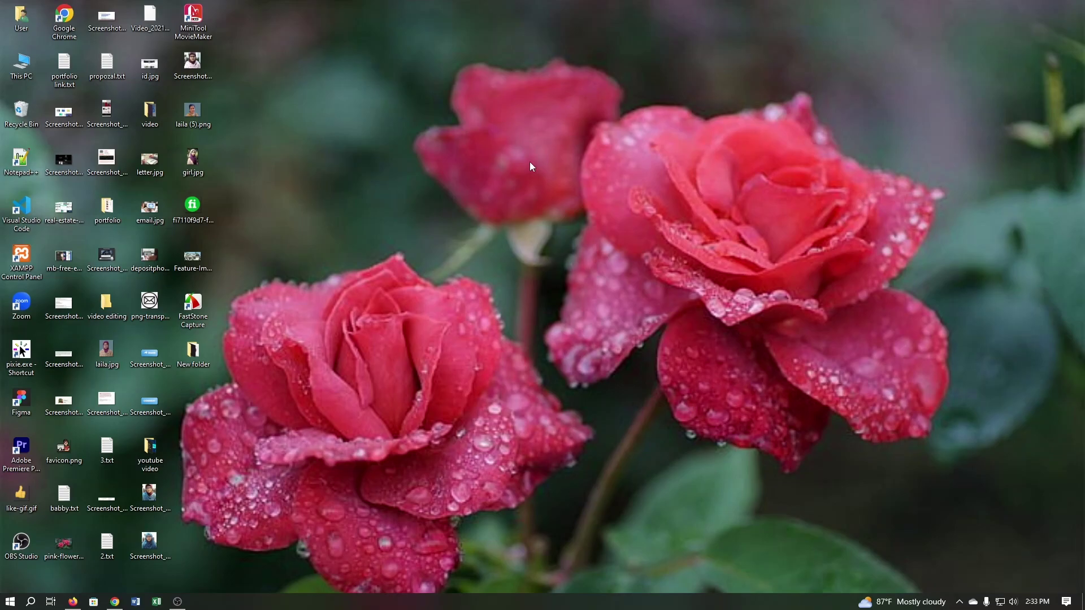
left_click(960, 604)
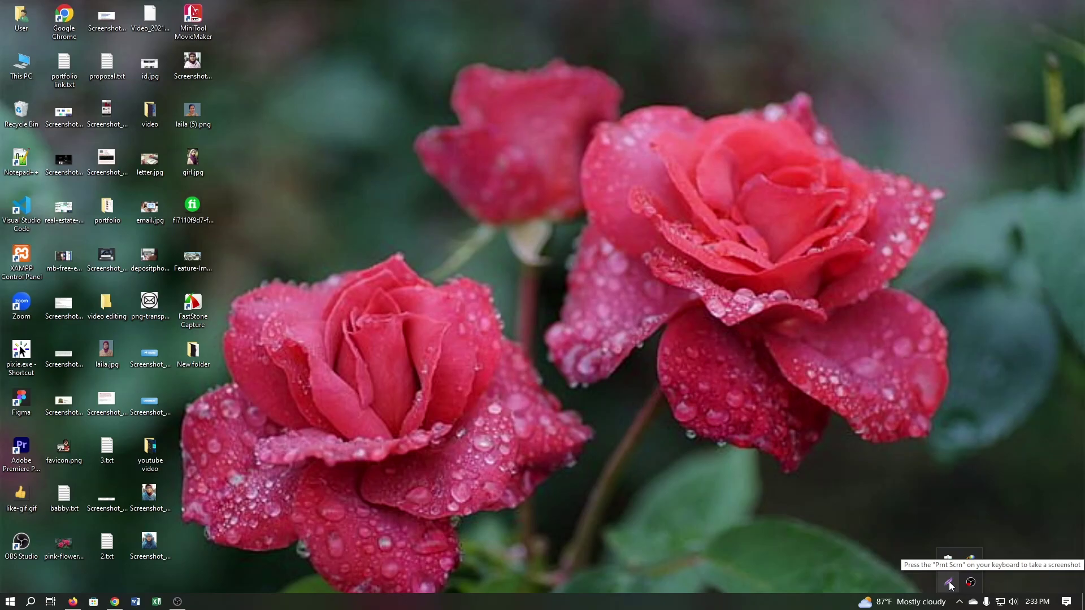
left_click(949, 585)
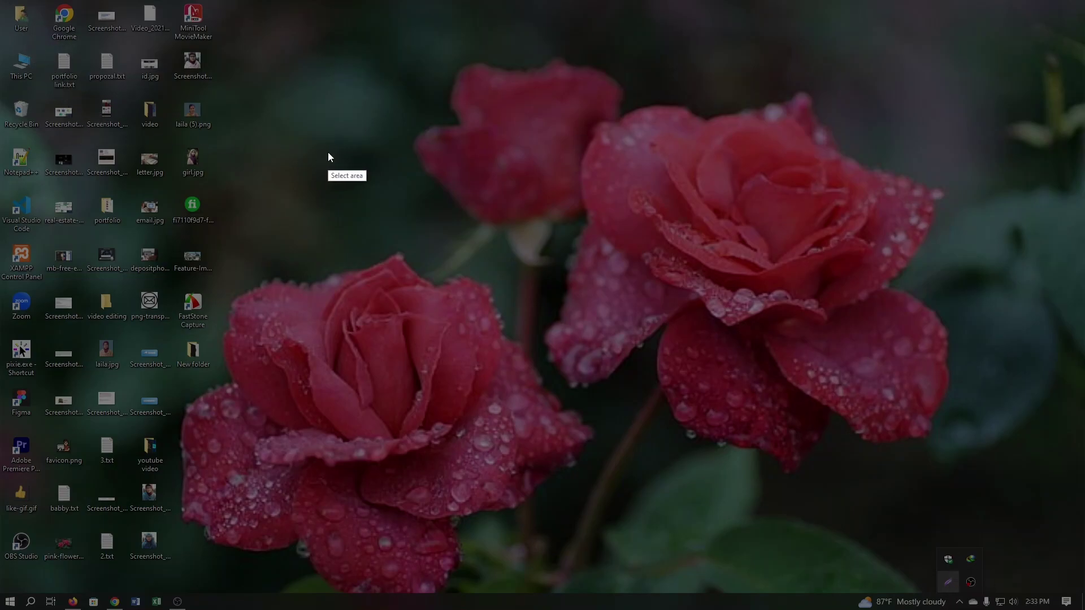
left_click_drag(293, 83, 698, 198)
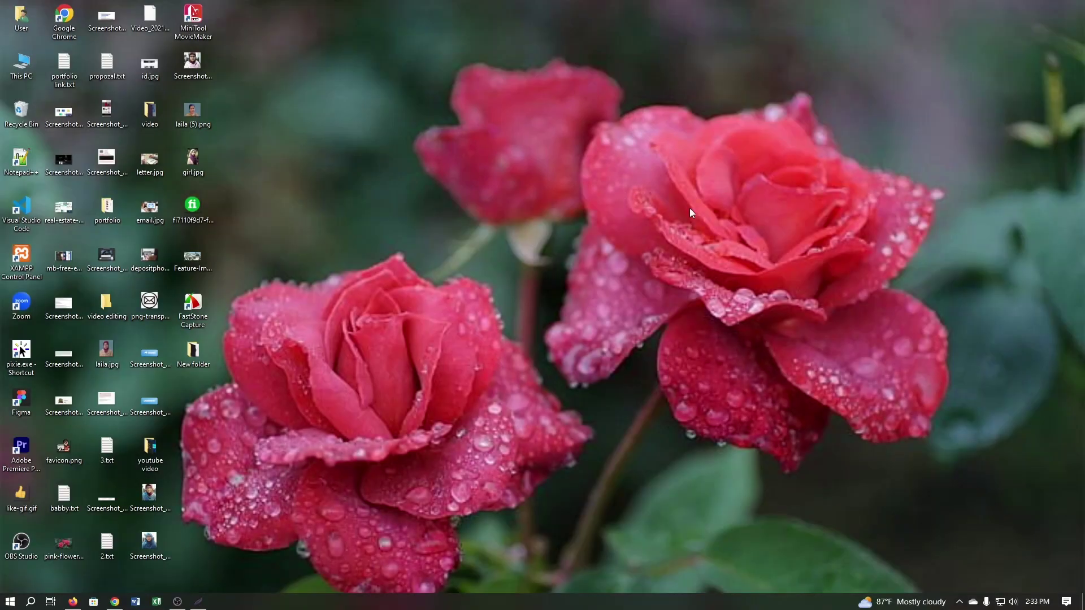
left_click(690, 209)
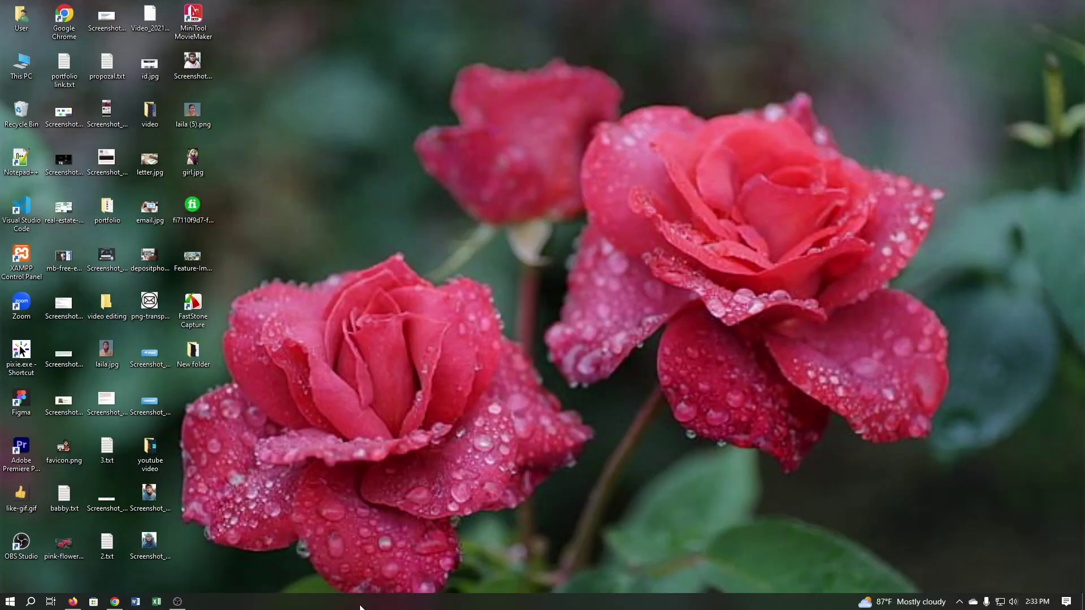
Switch to the wolmart page in Firefox and capture the Sports Outfits banner with Lightshot, an area of about 653x210 pixels.
left_click(73, 602)
scroll(915, 324, "down", 4)
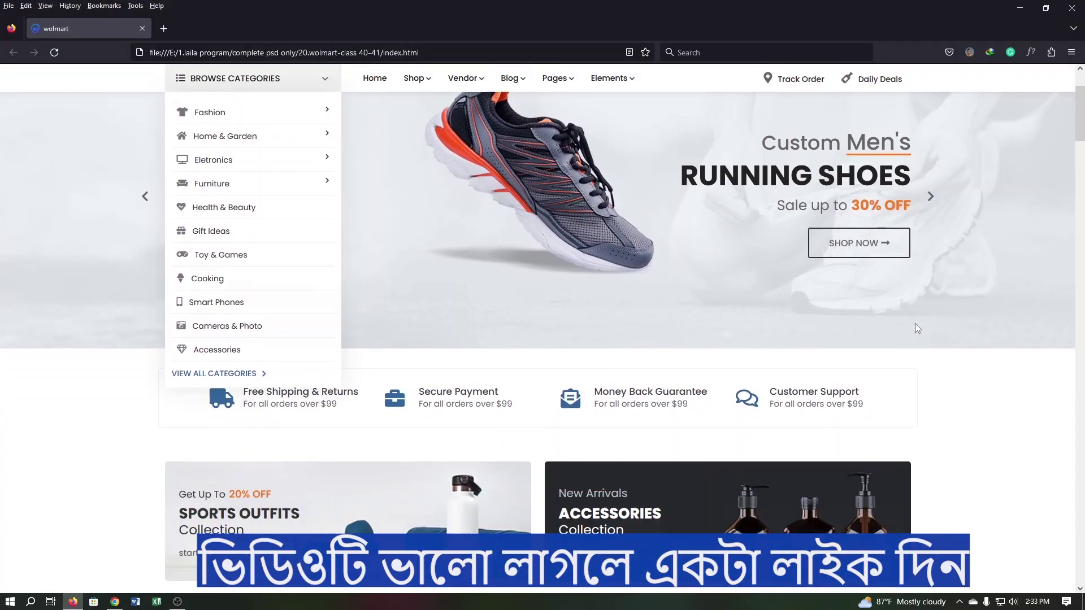
scroll(917, 330, "down", 1)
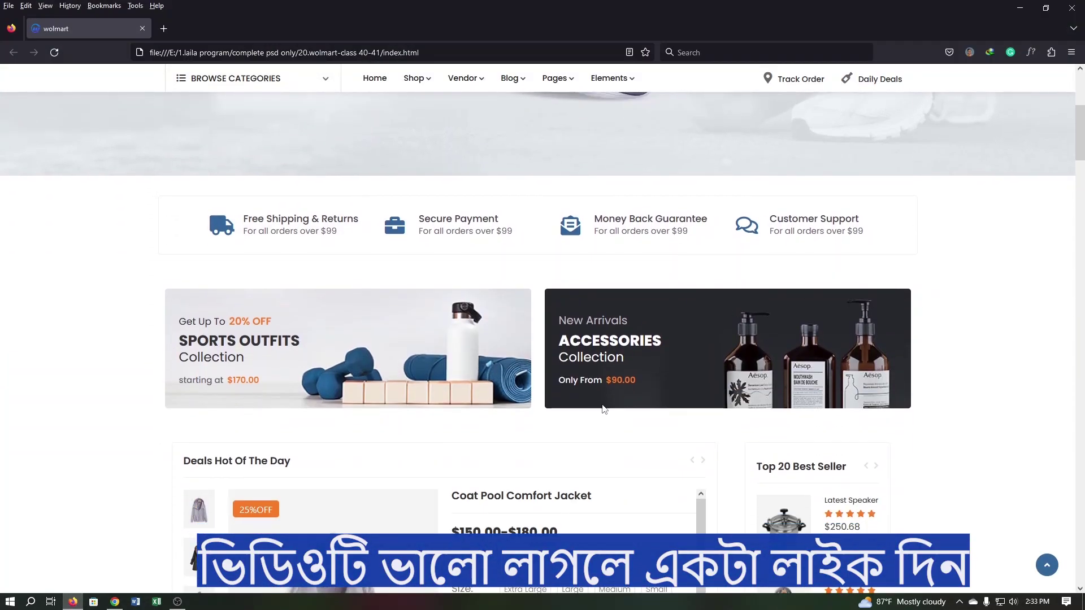
left_click(959, 604)
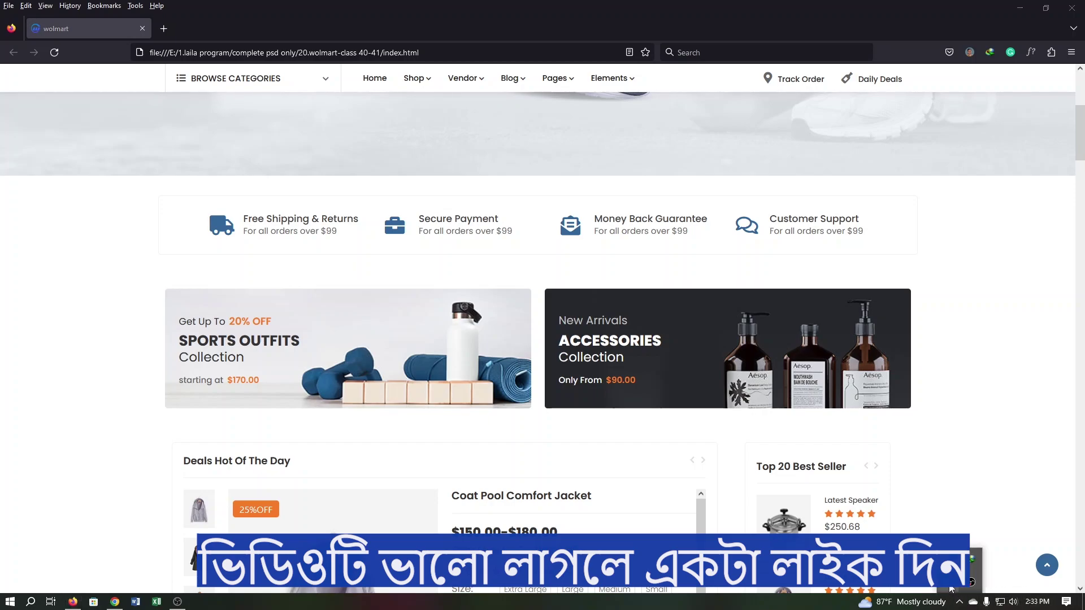
left_click(971, 583)
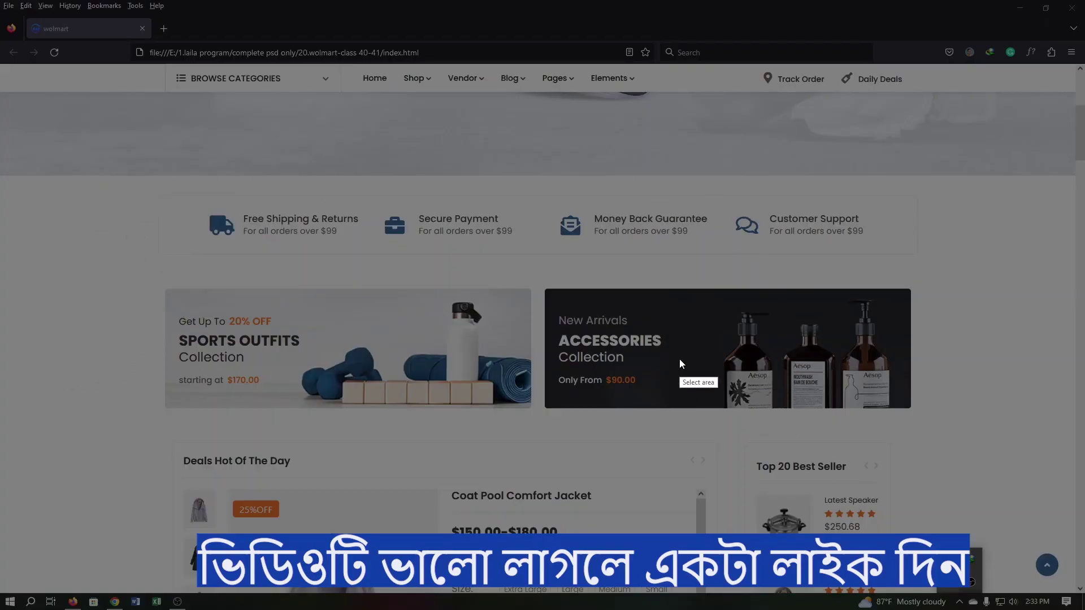
left_click_drag(164, 288, 533, 406)
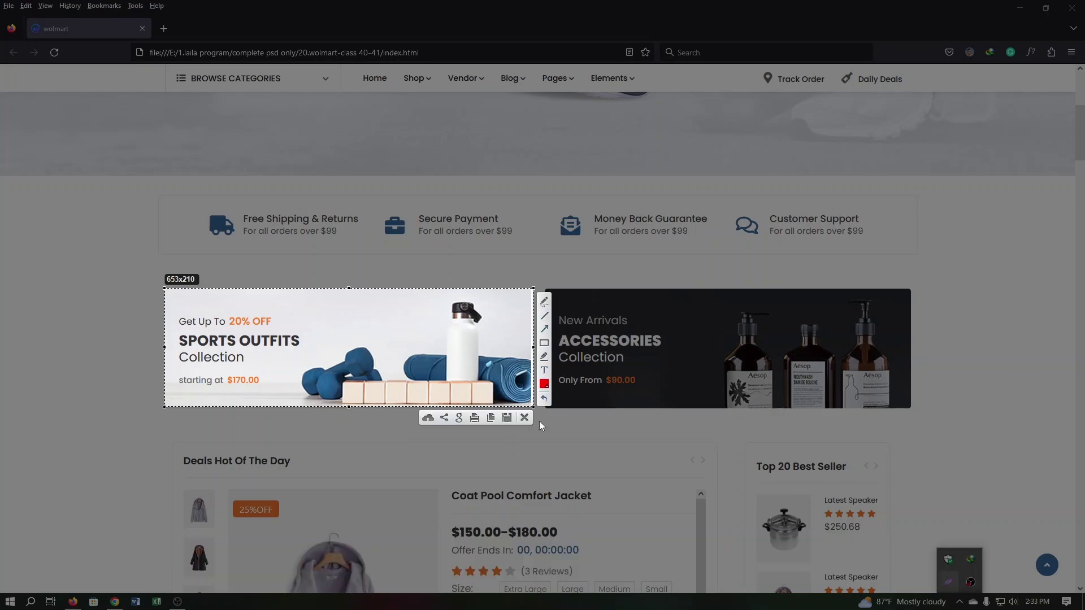
Annotate the capture with a red arrow towards SPORTS OUTFITS, a rectangle around that heading, and a freehand pen stroke near the bottle.
left_click(545, 330)
left_click_drag(324, 299, 291, 327)
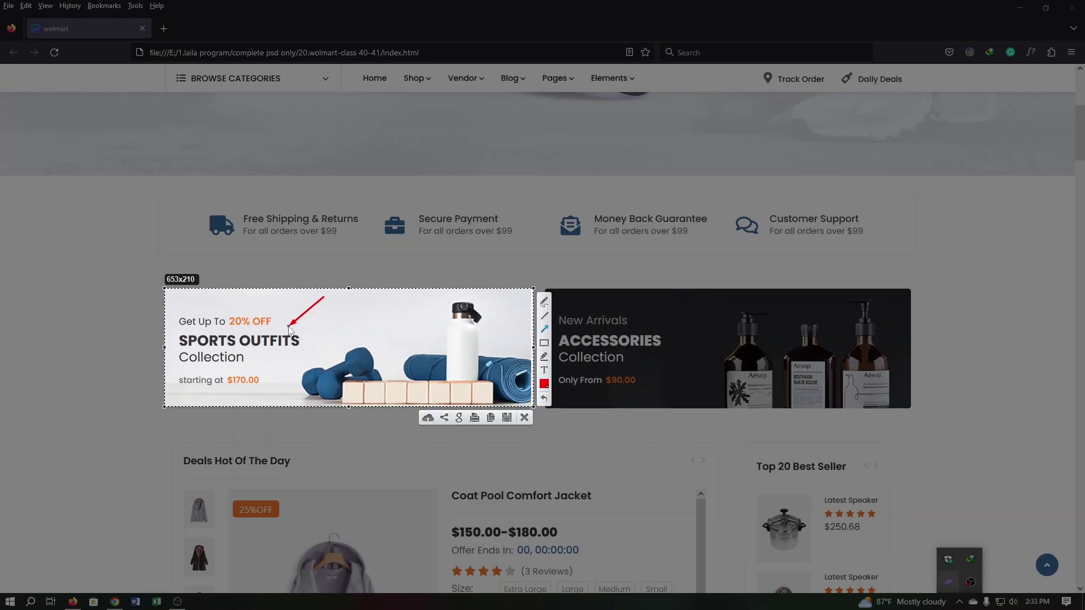
left_click(541, 344)
left_click_drag(175, 328, 309, 357)
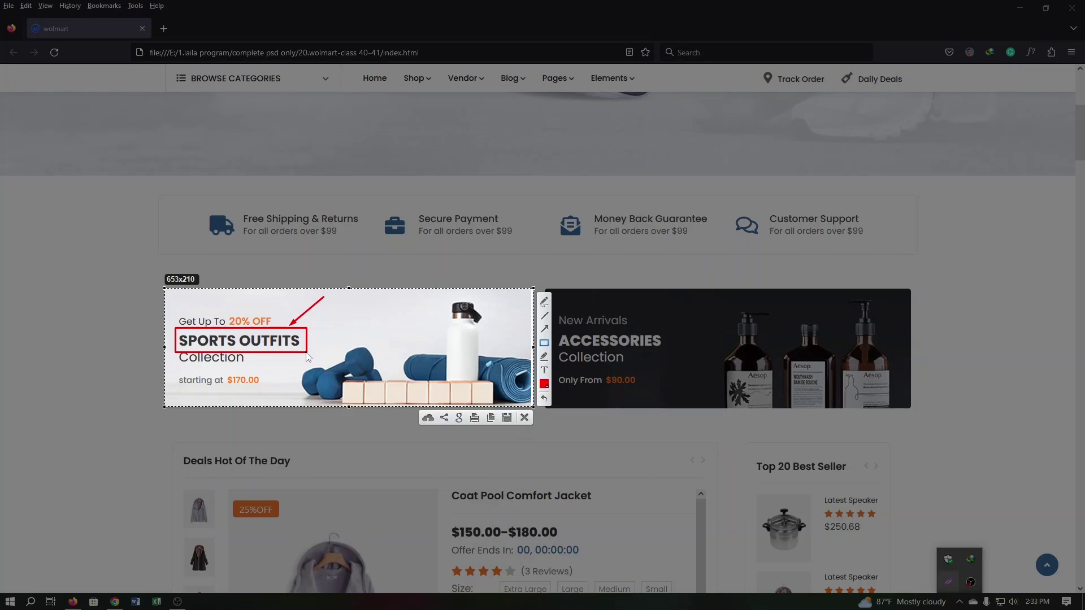
left_click(545, 303)
left_click_drag(410, 323, 475, 316)
Save the annotated screenshot to the Desktop as banner.png, dismiss the notification, and minimize the browser.
left_click(509, 420)
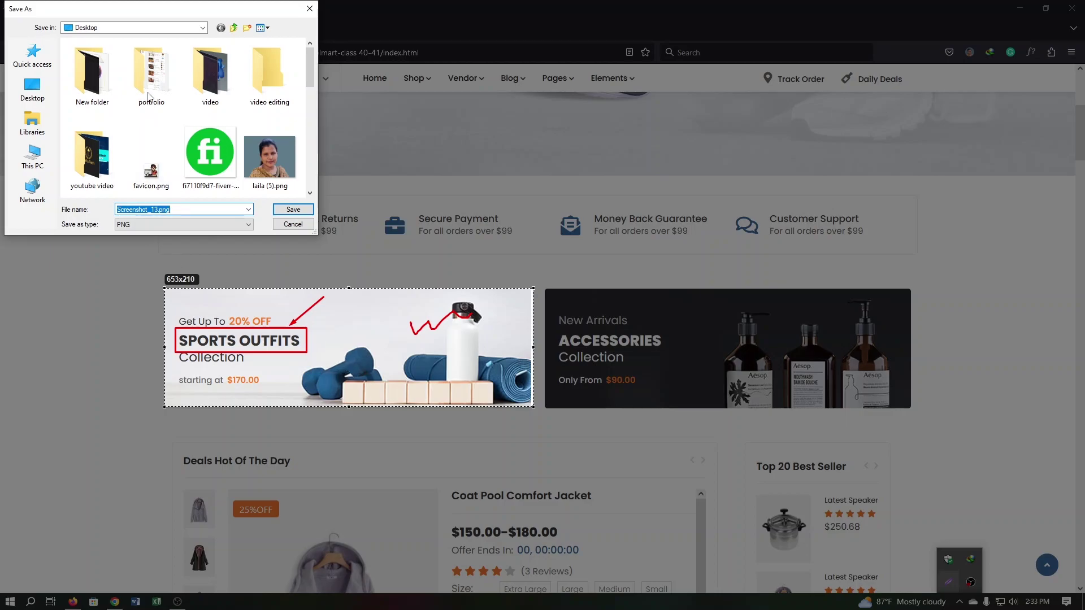
left_click(185, 208)
key("Left")
key("Left")
key("Left")
key("Left")
key("BackSpace")
key("BackSpace")
key("BackSpace")
key("BackSpace")
key("BackSpace")
type("banne")
left_click(293, 210)
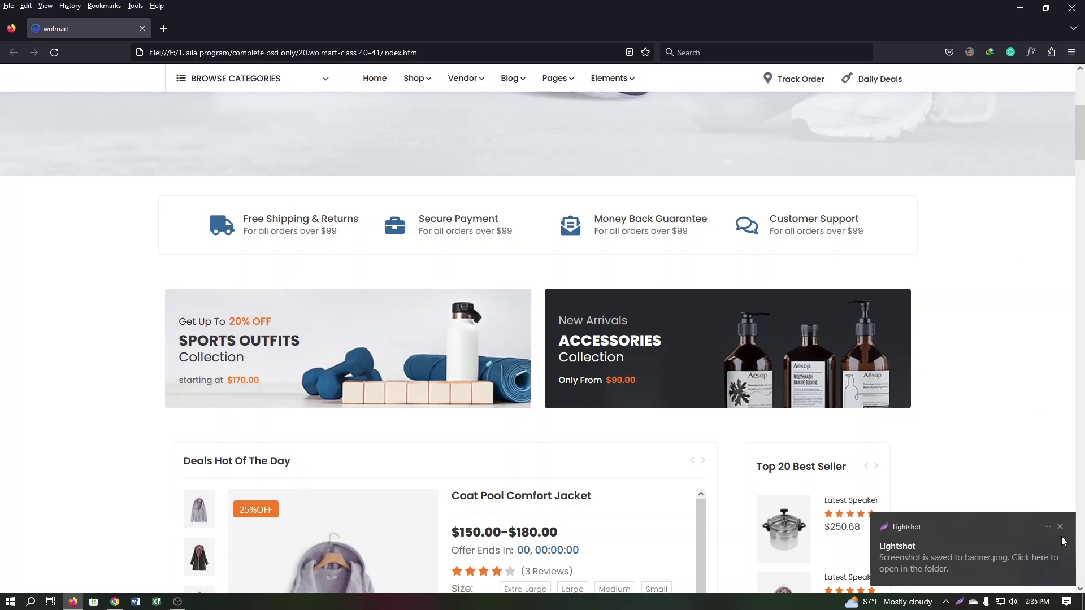
left_click(1061, 531)
left_click(1020, 8)
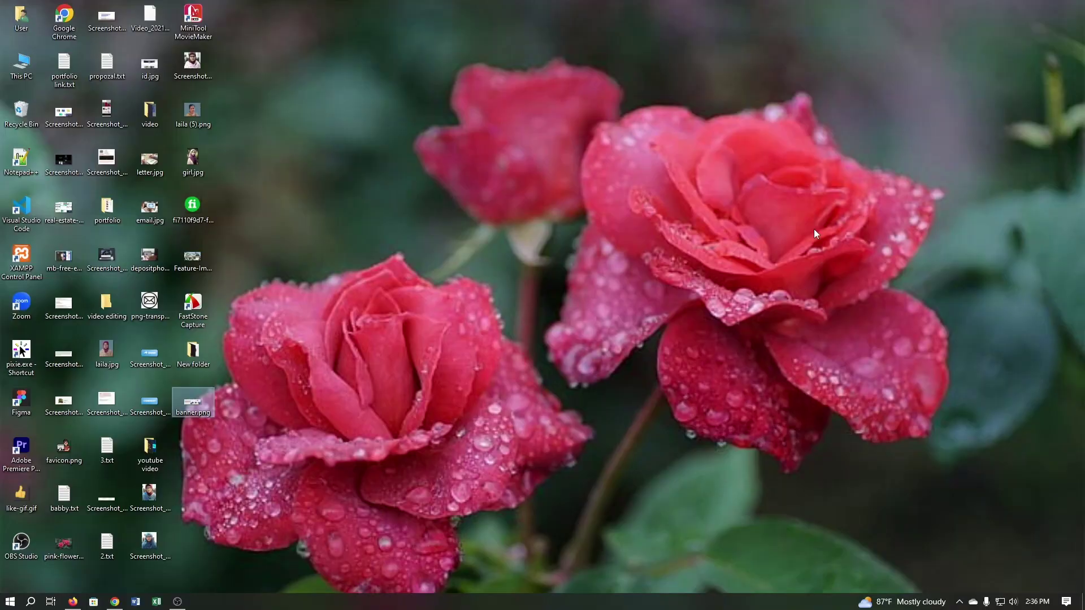
key("alt+Tab")
left_click(960, 602)
left_click(948, 582)
left_click_drag(243, 232, 369, 255)
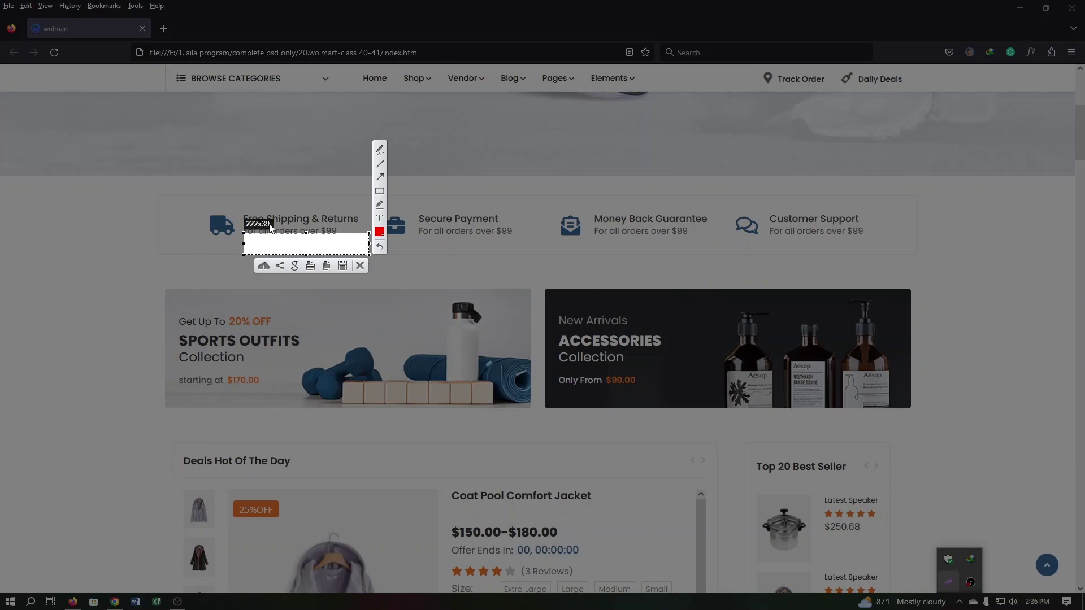
left_click(361, 266)
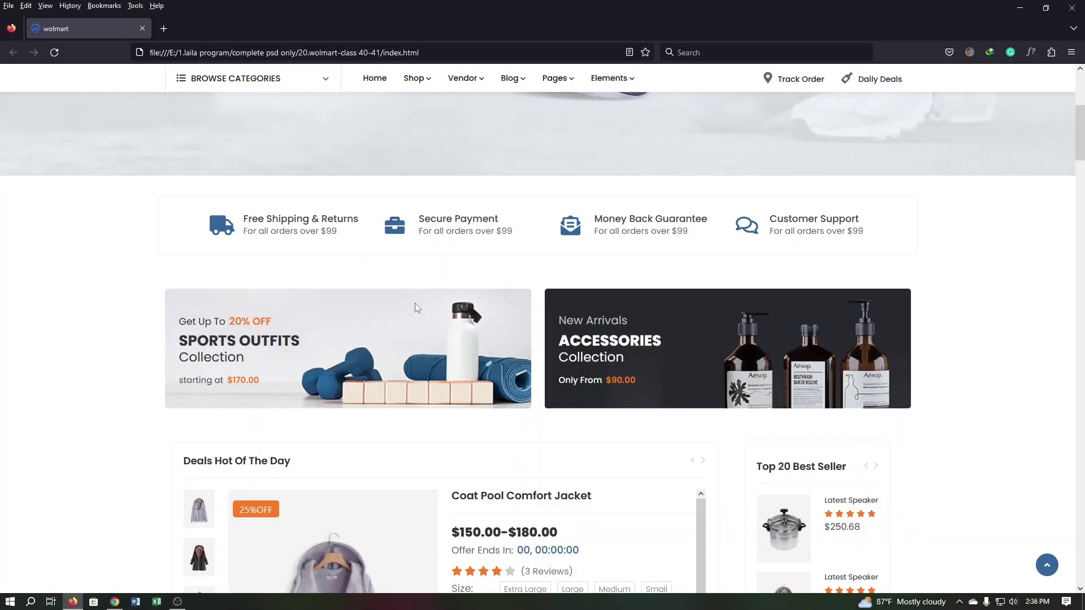